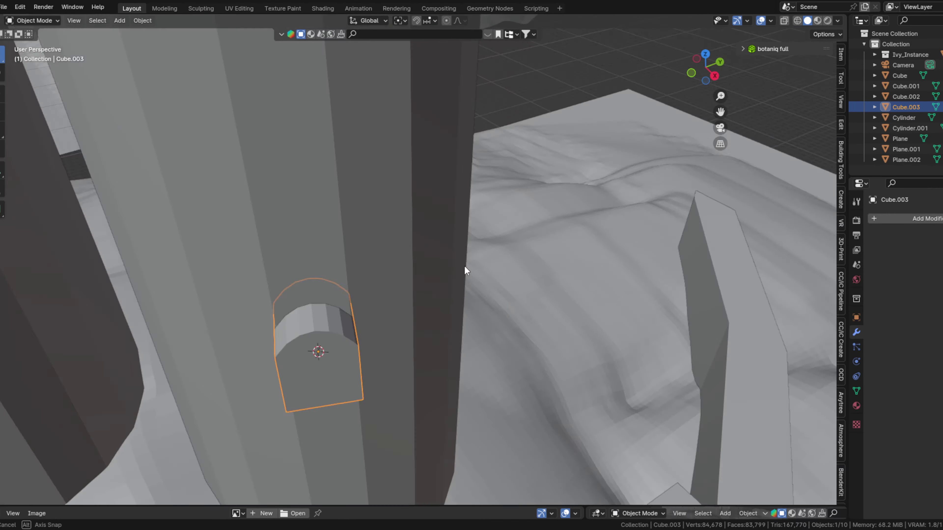
Orbit the view around the cone-roofed tower cluster to inspect the castle
middle_click_drag(465, 267, 326, 238)
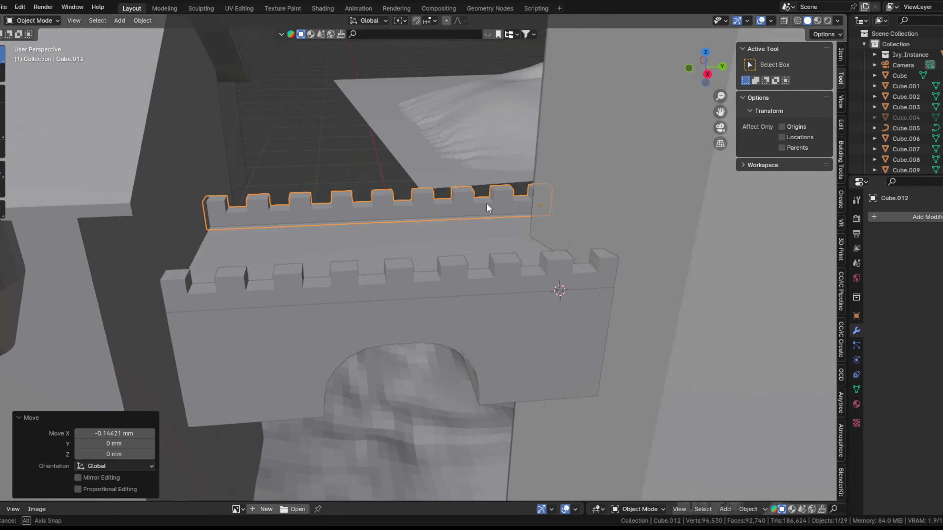
Save the castle scene as quickcastlevid.blend
key("ctrl+s")
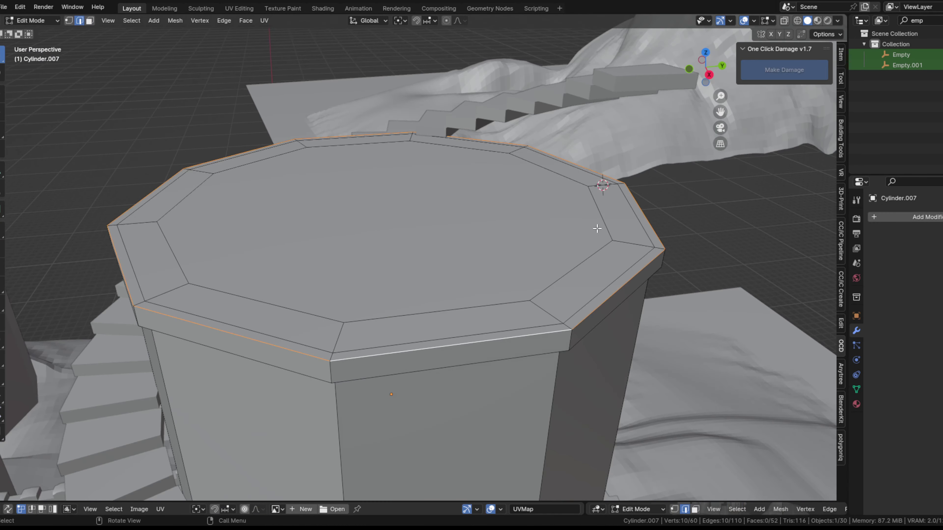
Add a mesh piece and begin repositioning the arched wall from top view
key("shift+a")
scroll(425, 249, "down", 5)
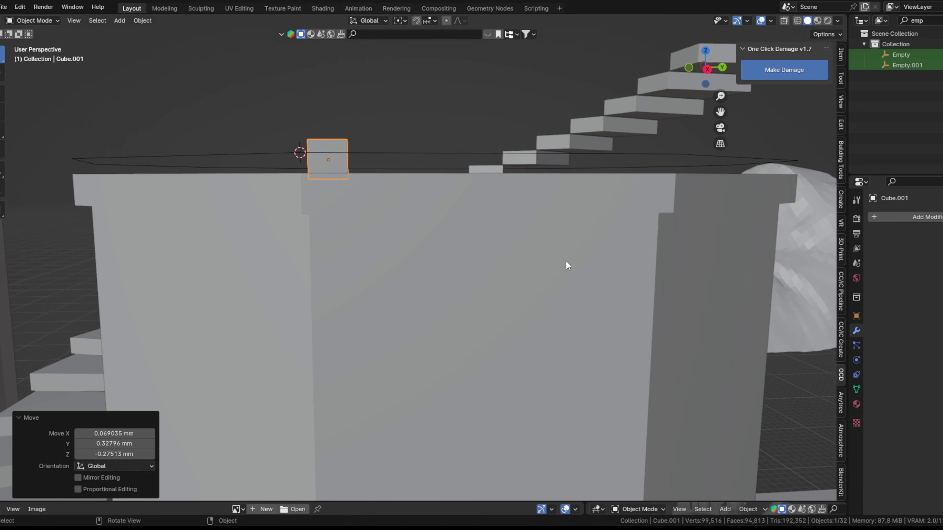
scroll(566, 260, "down", 5)
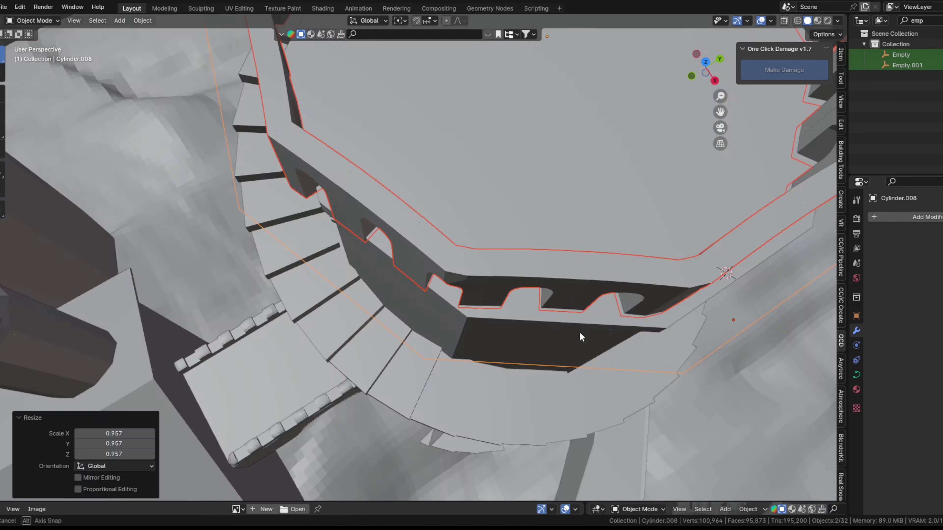
middle_click_drag(582, 337, 620, 229, "alt")
key("g")
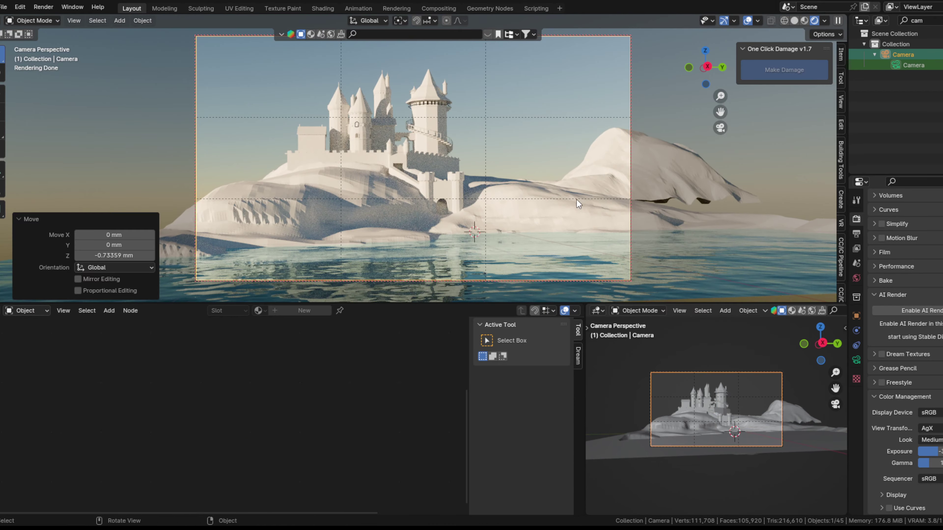
Raise the camera focal length to 68 mm
left_click_drag(925, 263, 564, 168)
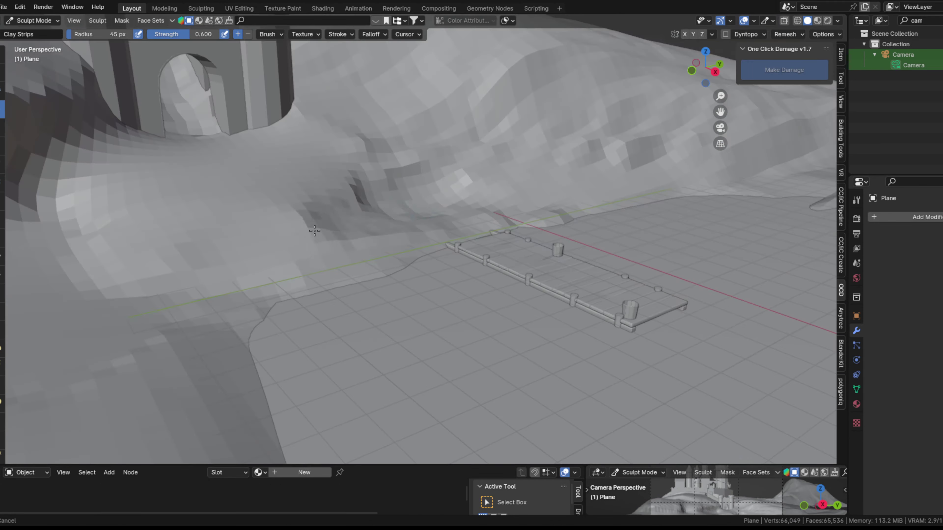
View the shoreline and pier through the scene camera
key("KP_0")
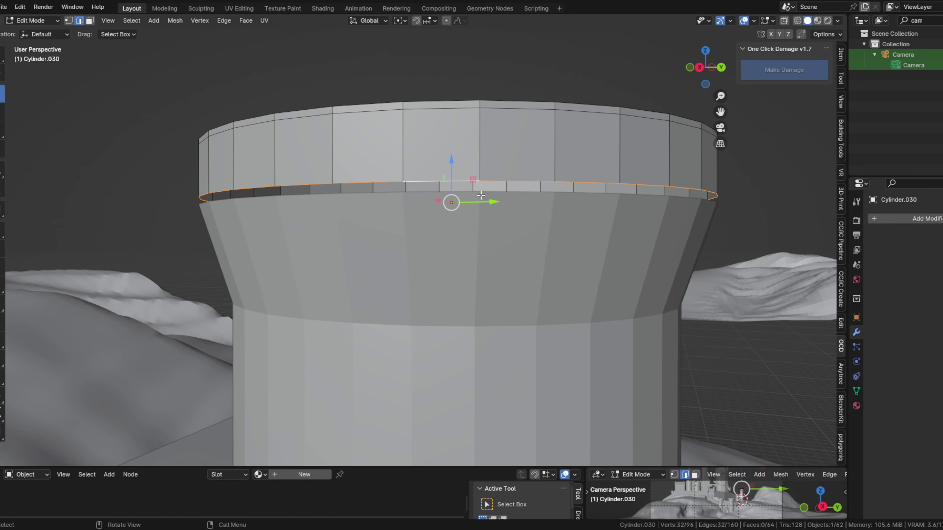
Checker-deselect the rim, raise the remaining rim vertices along Z, and isolate the ring in side view
left_click(131, 20)
left_click(171, 111)
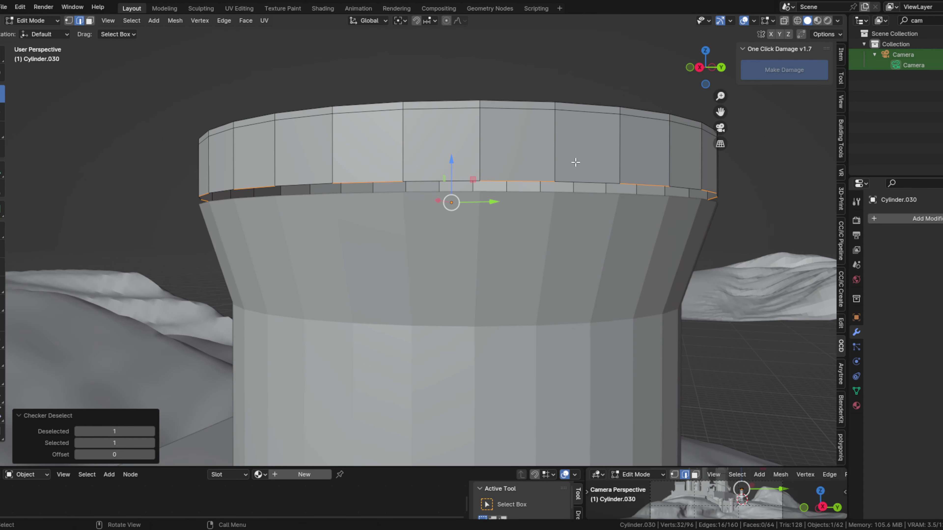
key("1")
key("g")
key("z")
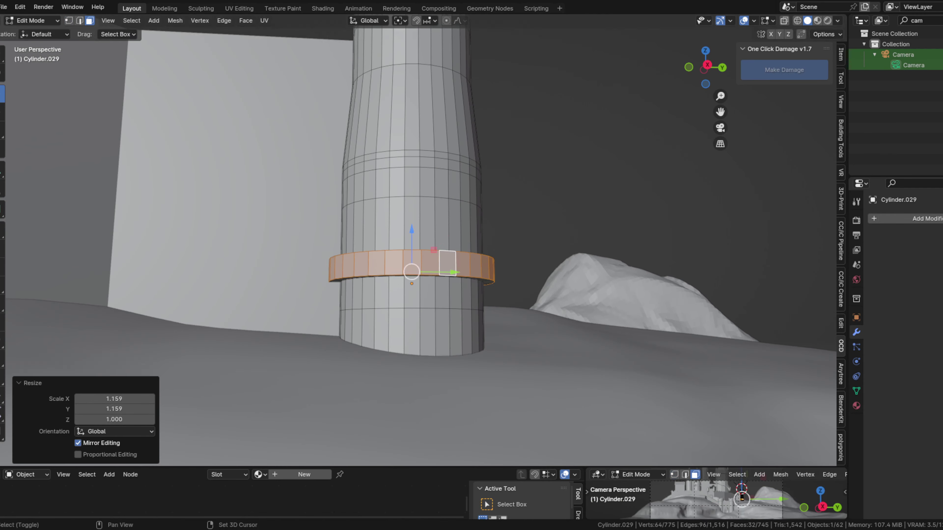
key("KP_Divide")
key("KP_3")
Bevel the ring edges into arches and delete the ring faces and leftover arch faces
key("1")
key("ctrl+b")
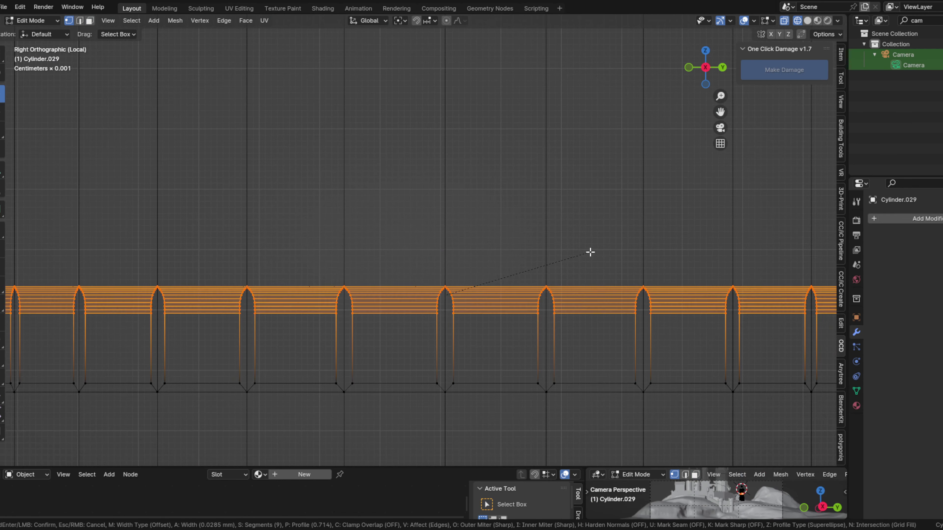
middle_click_drag(445, 297, 454, 245)
key("x")
left_click(455, 246)
key("x")
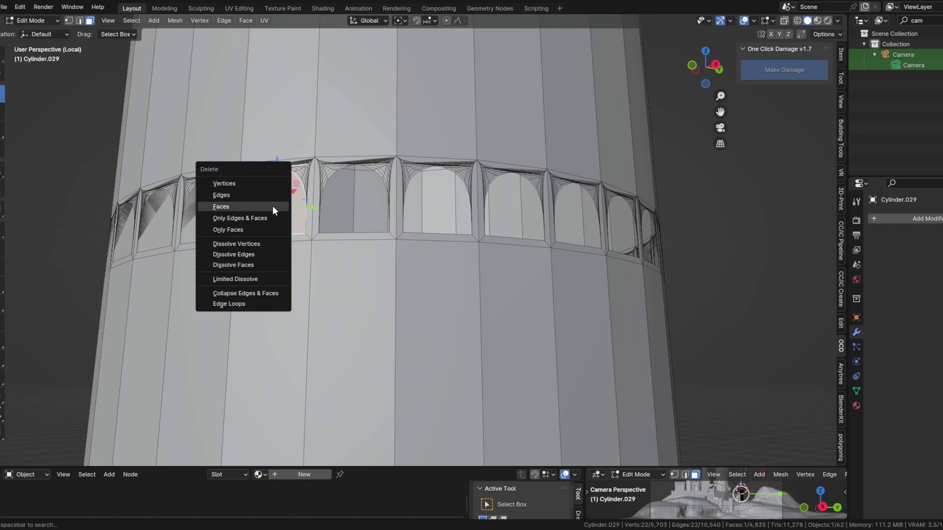
left_click(273, 210)
Test-move an arch face along Y, cancel it, and leave local view to see the tower
scroll(583, 337, "up", 5)
middle_click_drag(583, 337, 705, 289)
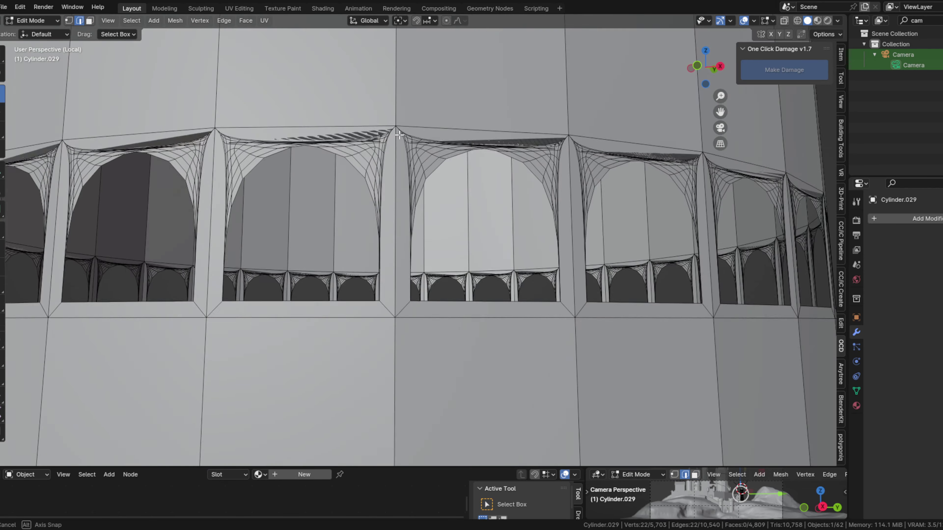
key("2")
left_click(659, 260, "alt")
key("g")
key("y")
key("Escape")
key("3")
key("KP_Divide")
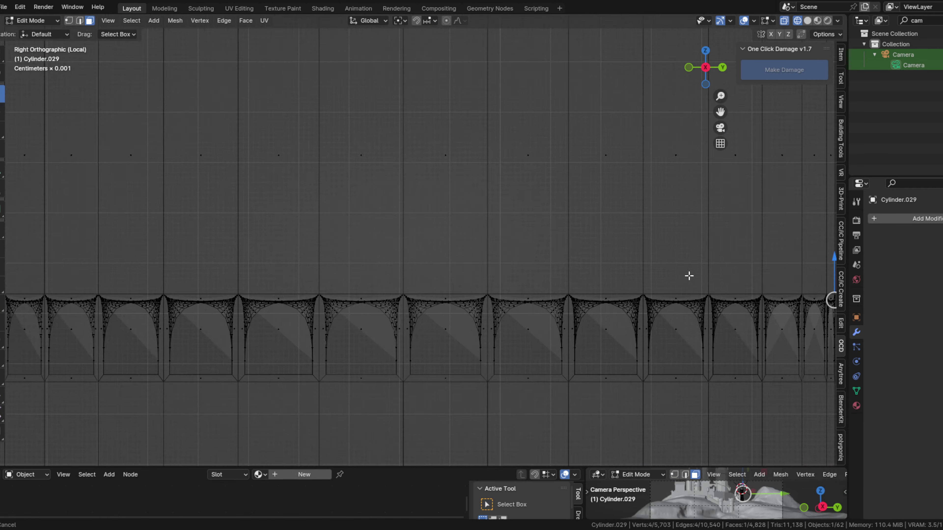
middle_click_drag(506, 355, 417, 261)
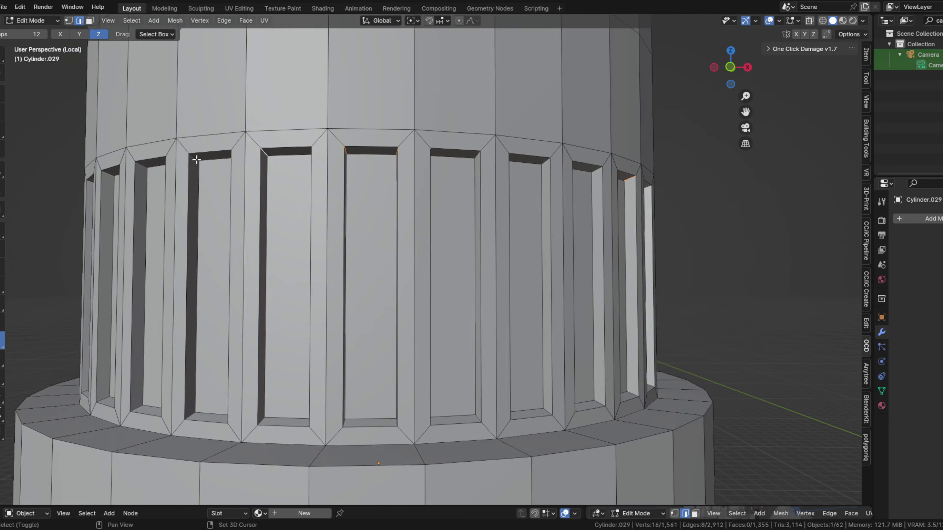
Toggle X-ray display and orbit around the tower's band of openings
key("shift+z")
middle_click_drag(196, 160, 415, 171)
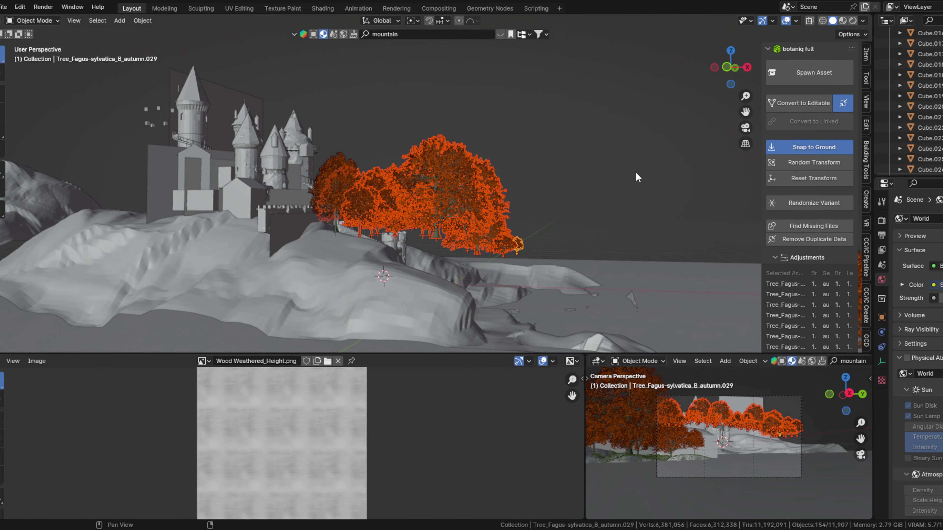
Scatter the selected autumn trees across the island with botaniq's Random Transform
left_click(814, 162)
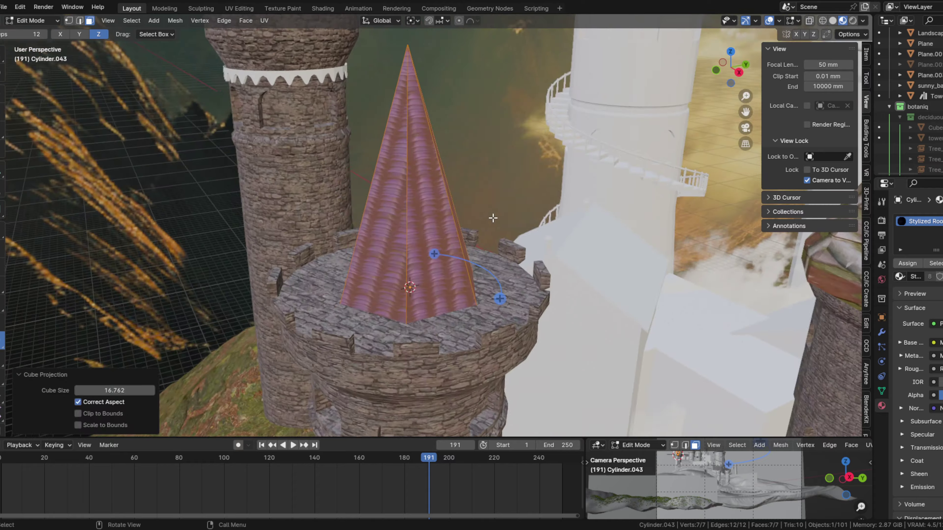
Zoom out and orbit to view the whole stone-textured castle with its new spired tower
scroll(493, 217, "down", 5)
middle_click_drag(493, 217, 566, 201)
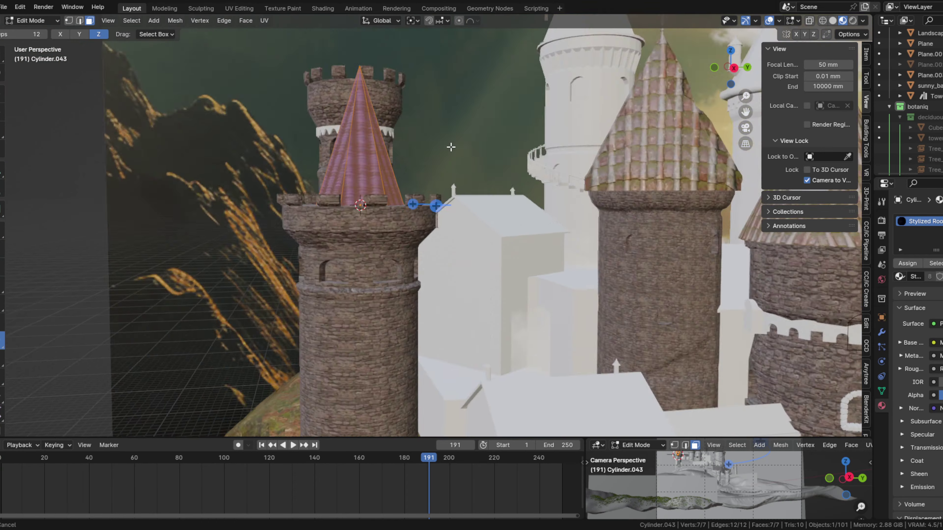